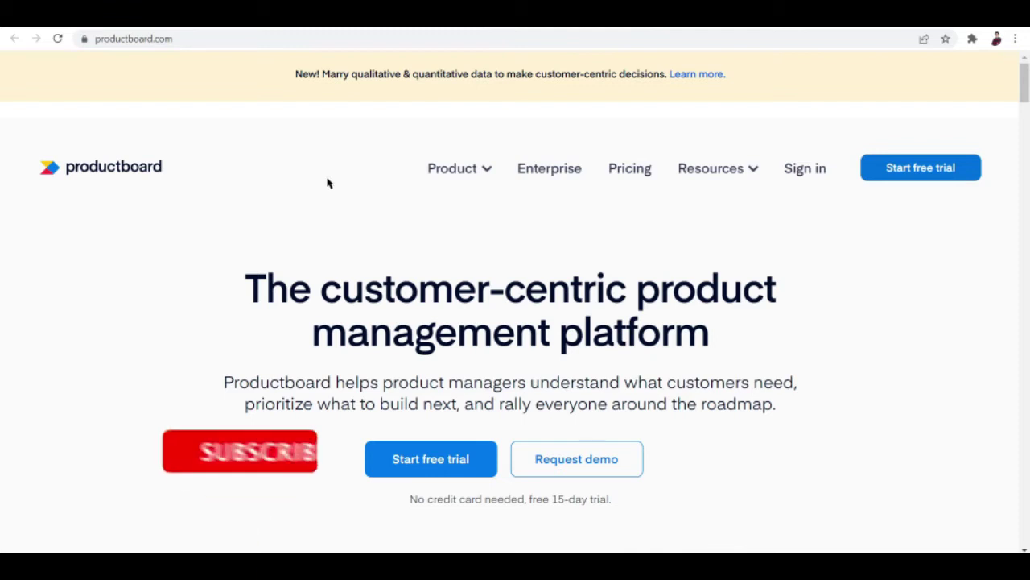
# Look over the Productboard homepage, including its free trial offer and roadmap preview.
pyautogui.scroll(-1, 329, 182)
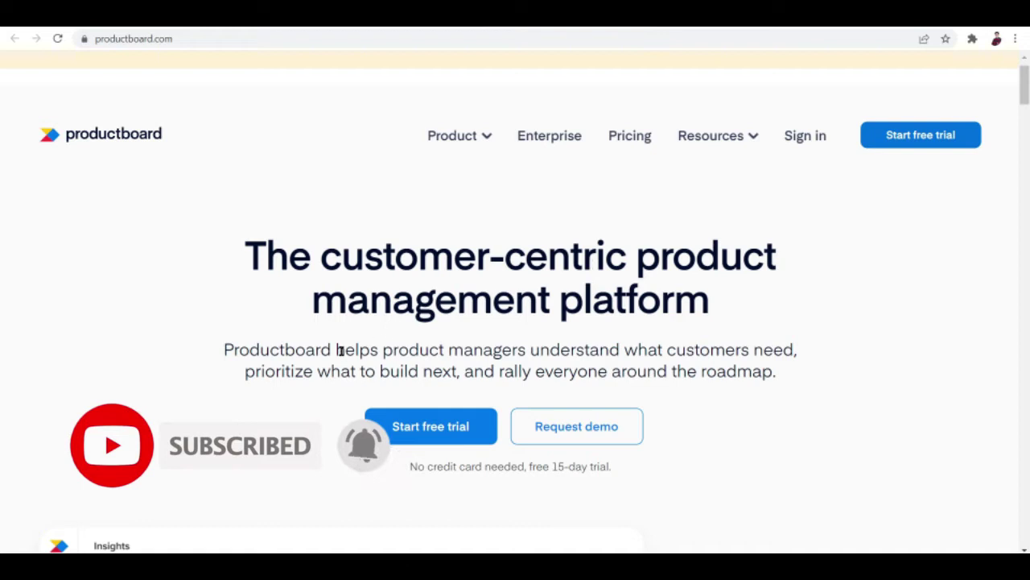
pyautogui.scroll(-1, 602, 367)
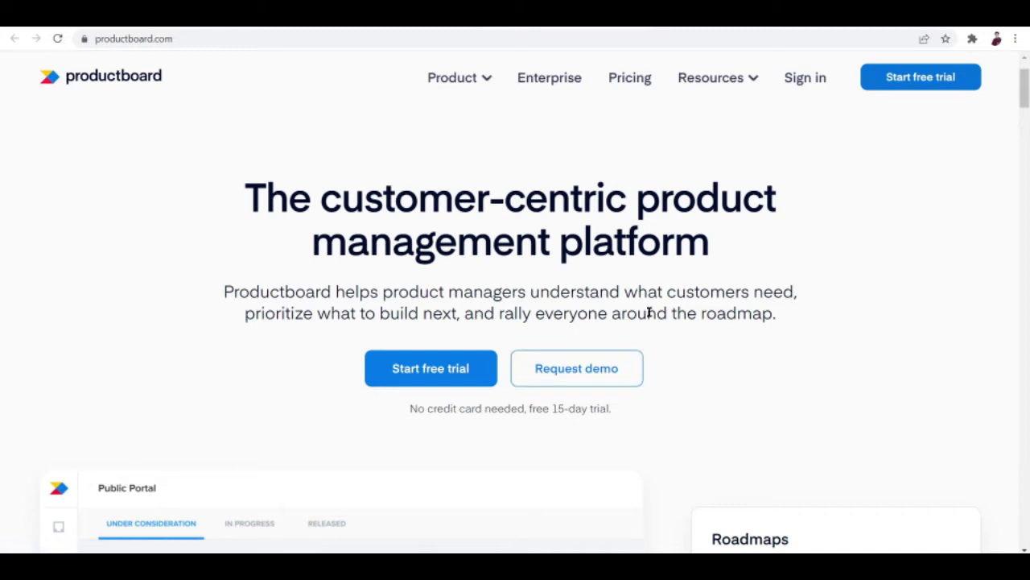
pyautogui.scroll(-2, 649, 314)
pyautogui.scroll(1, 545, 320)
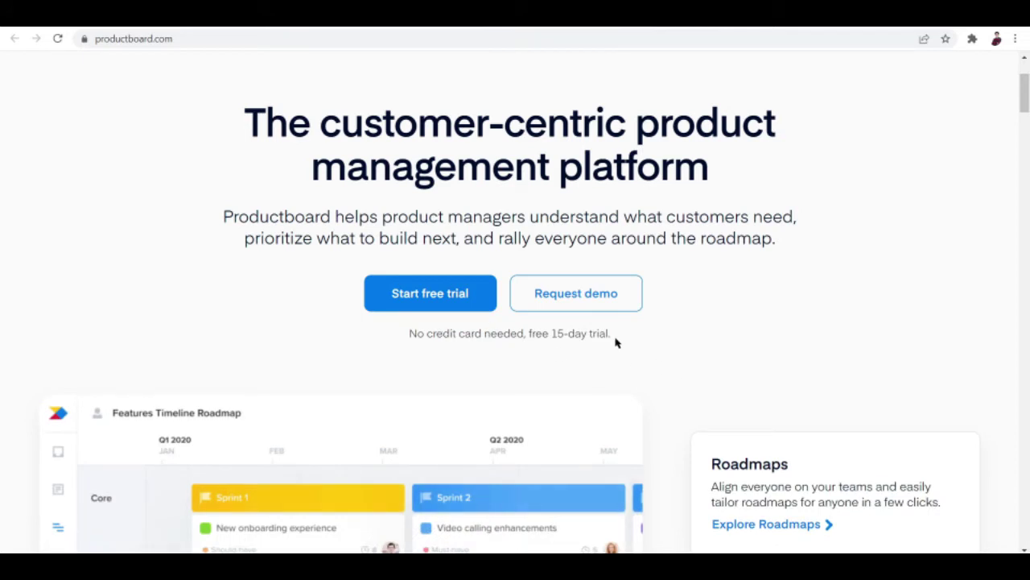
pyautogui.scroll(-3, 615, 342)
pyautogui.scroll(2, 616, 341)
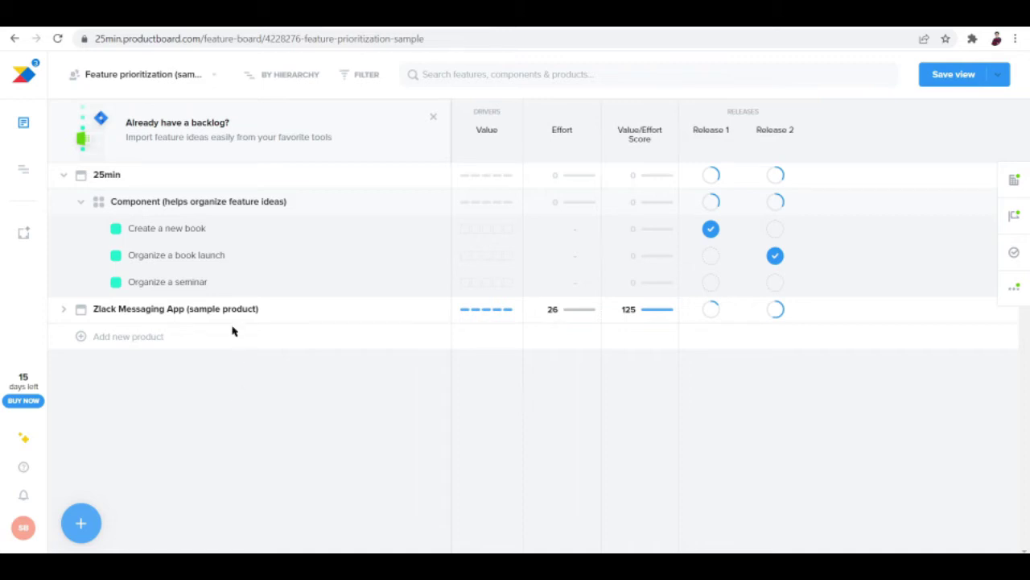
# Open the quick start guide and start its "Organize, plan and prioritize your feature ideas" task.
pyautogui.click(25, 76)
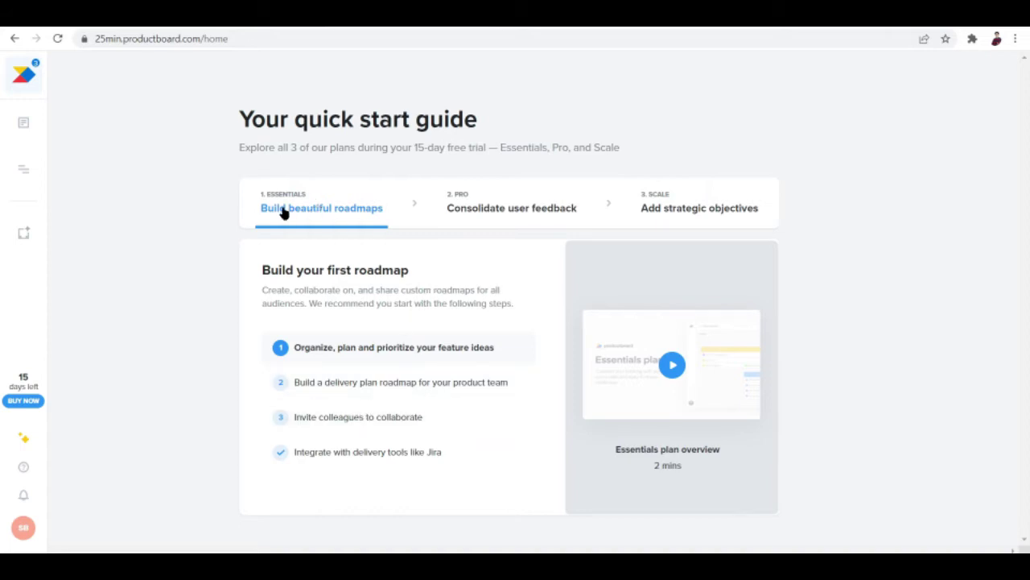
pyautogui.click(339, 351)
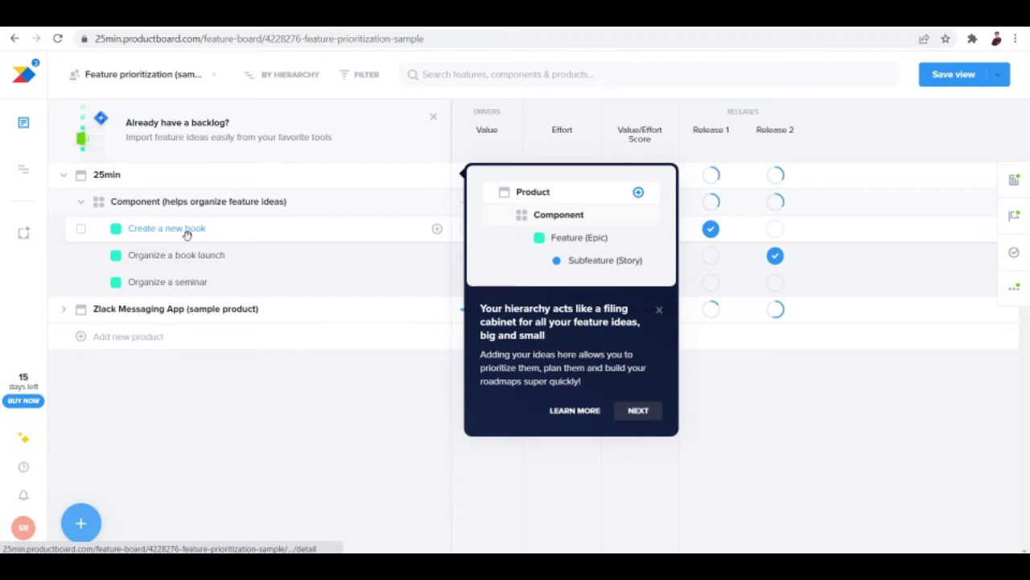
pyautogui.click(437, 231)
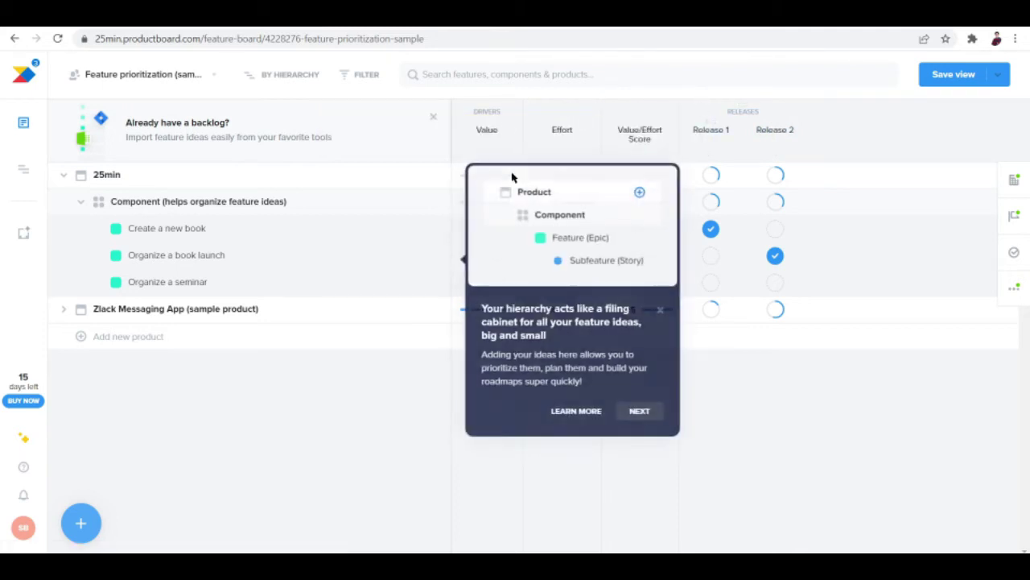
# Complete the guided tour of the features board and read the Drivers & Scores prioritization explanation.
pyautogui.click(486, 115)
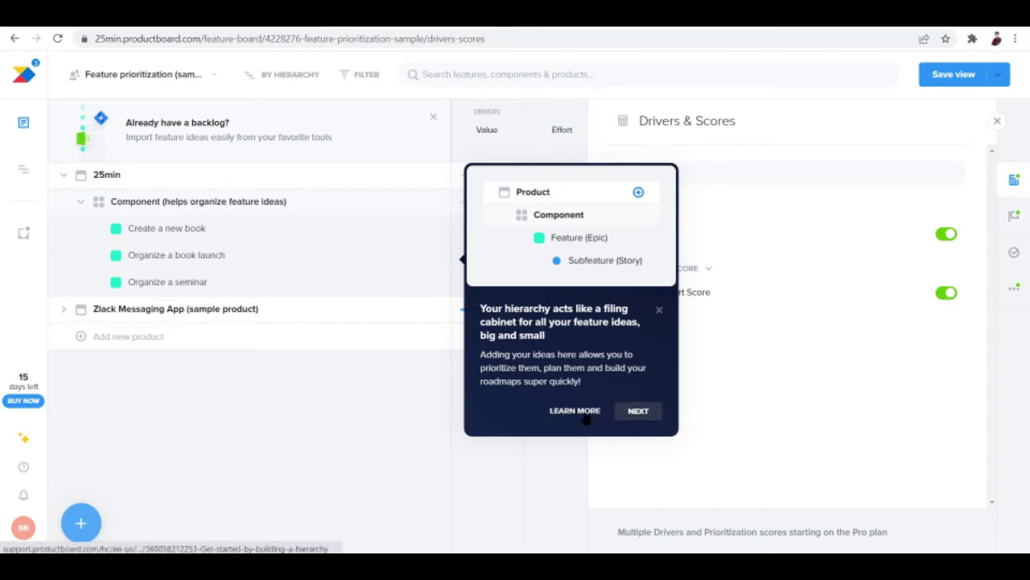
pyautogui.click(621, 416)
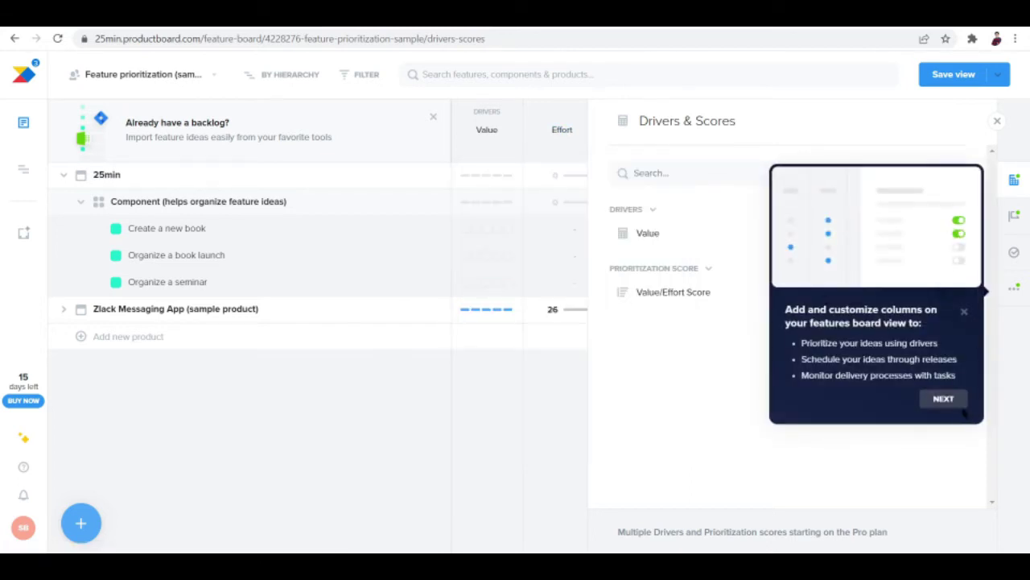
pyautogui.click(953, 400)
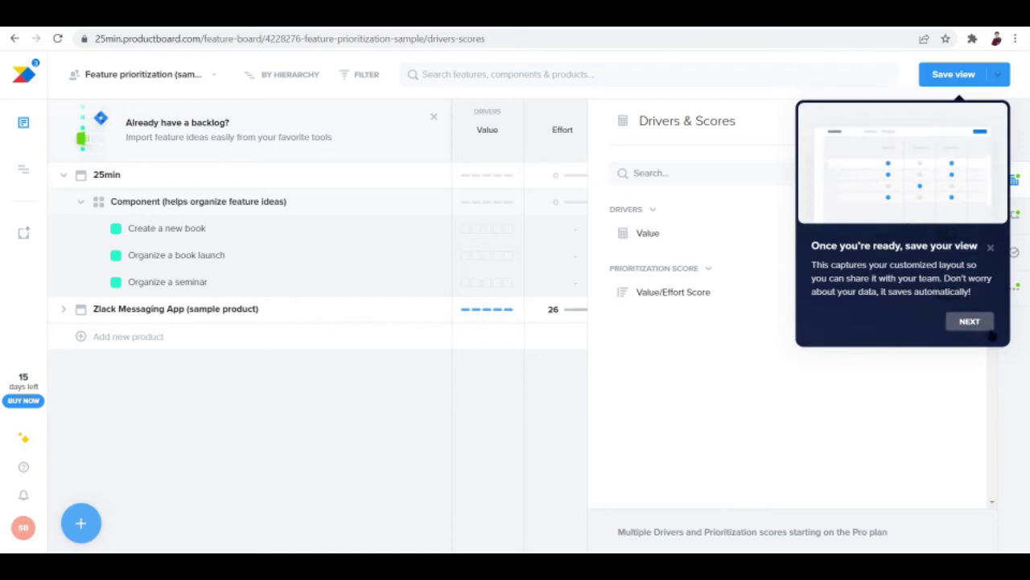
pyautogui.click(972, 323)
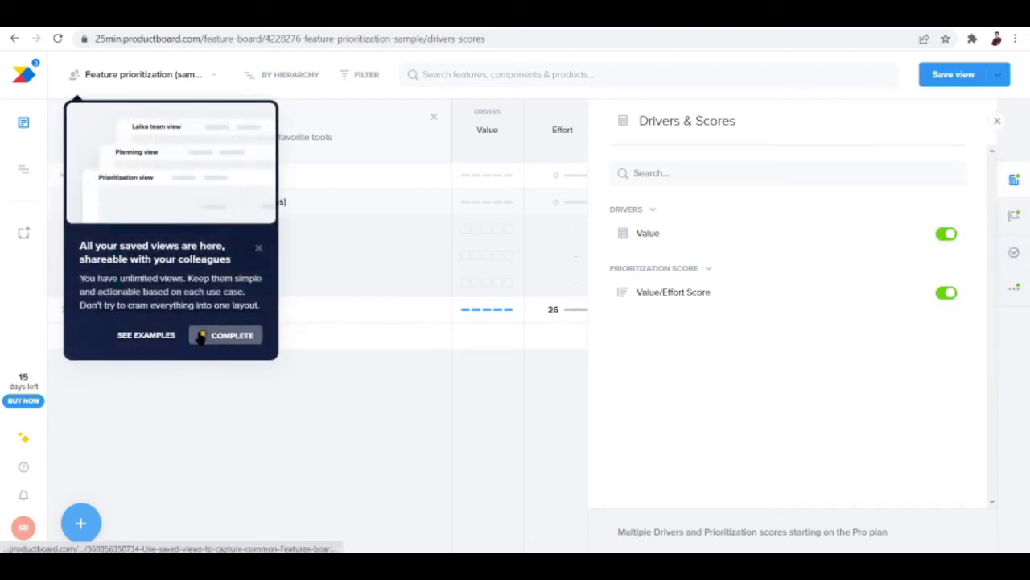
pyautogui.click(201, 336)
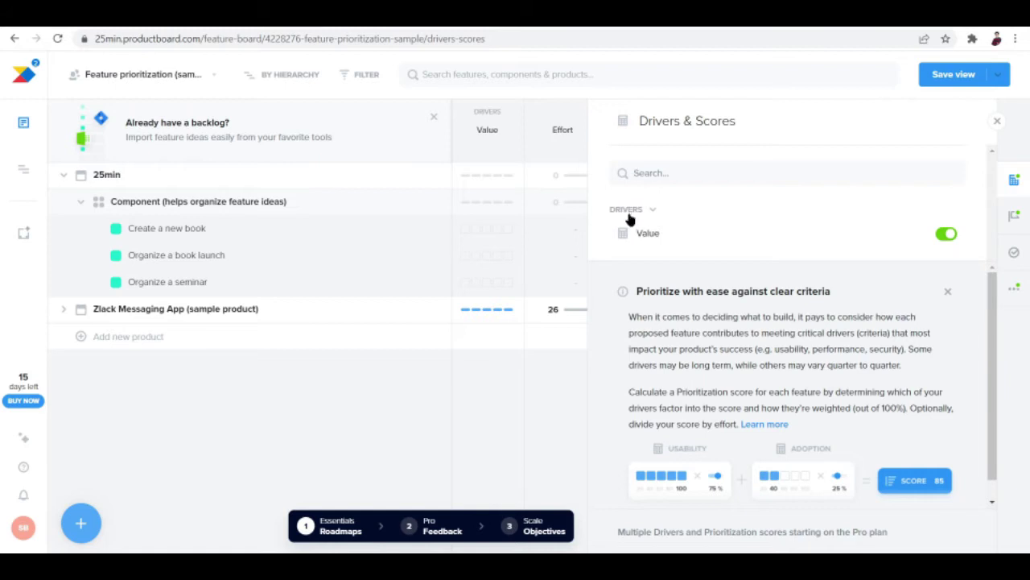
pyautogui.scroll(-1, 749, 304)
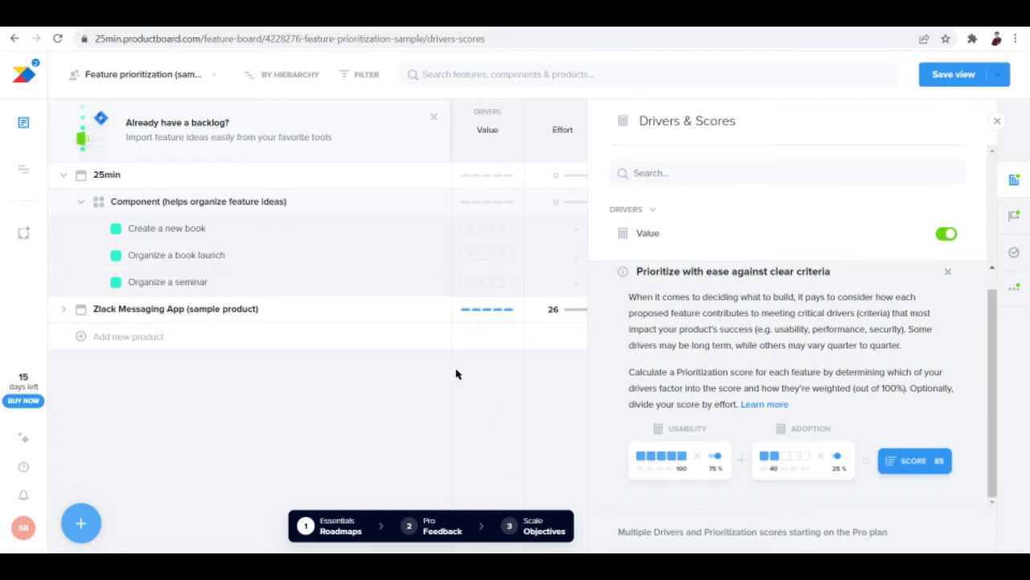
pyautogui.click(998, 121)
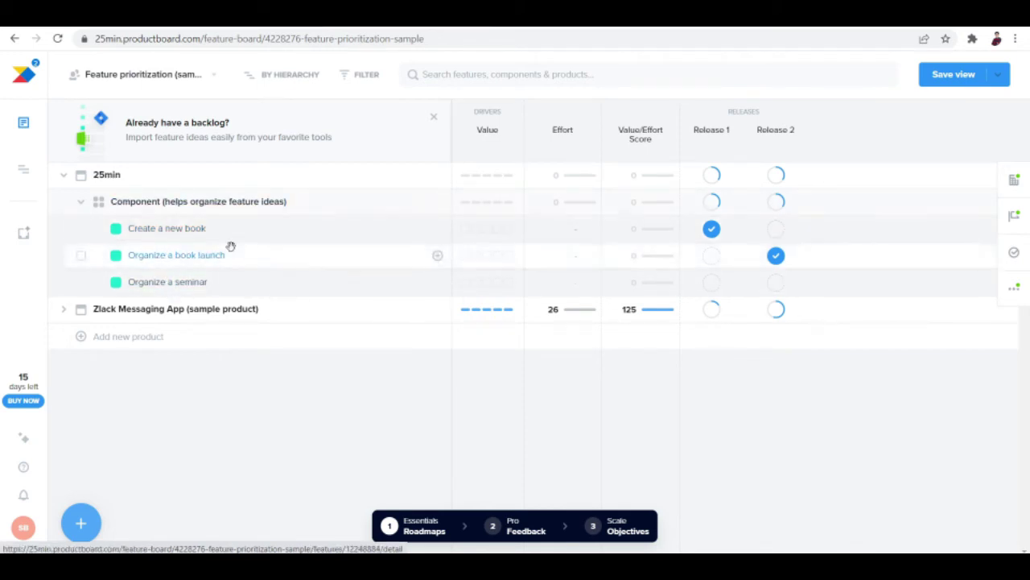
# Rate the "Create a new book" feature's value at the full five blocks and set its effort to 90.
pyautogui.click(508, 232)
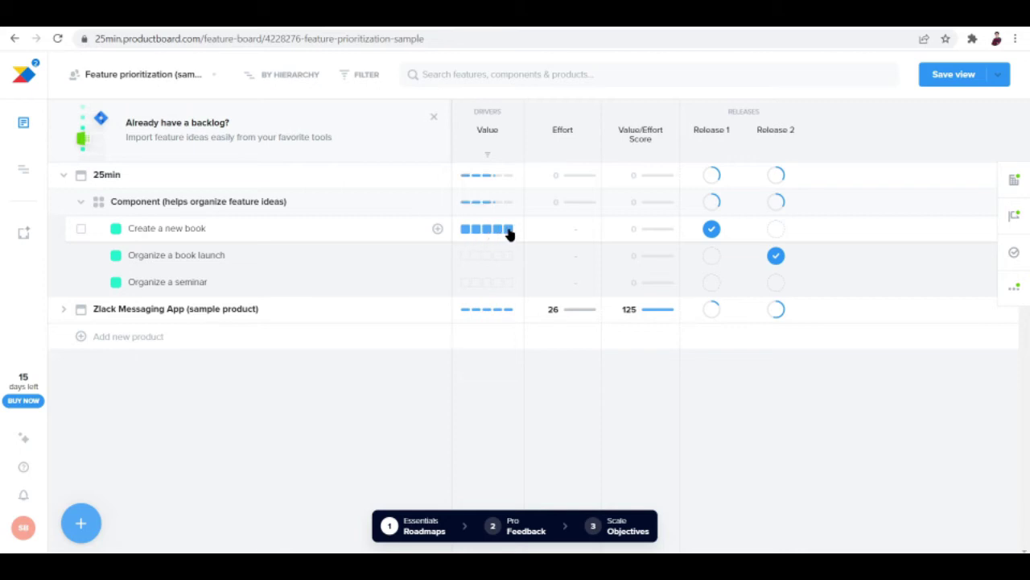
pyautogui.click(572, 233)
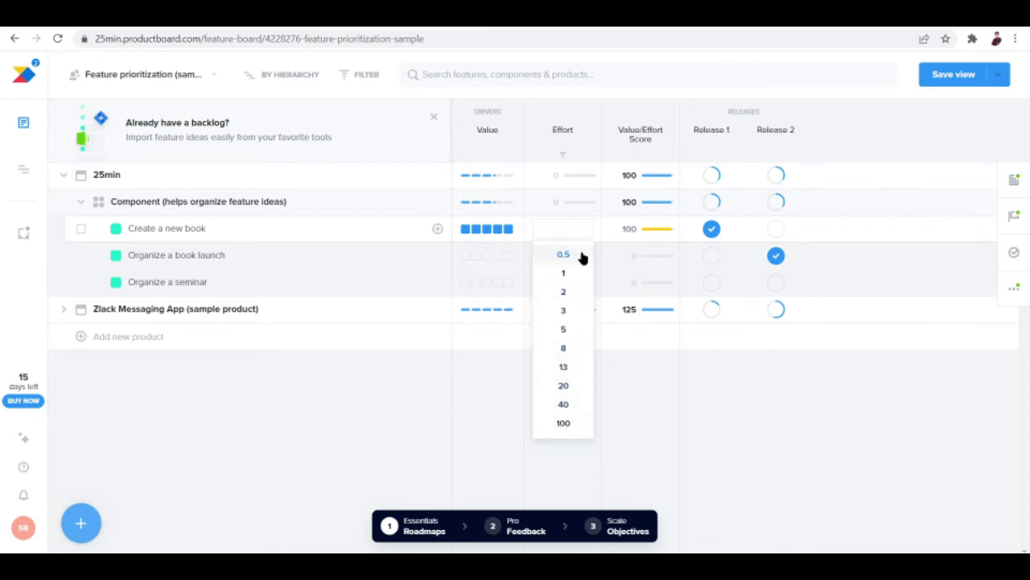
pyautogui.click(571, 229)
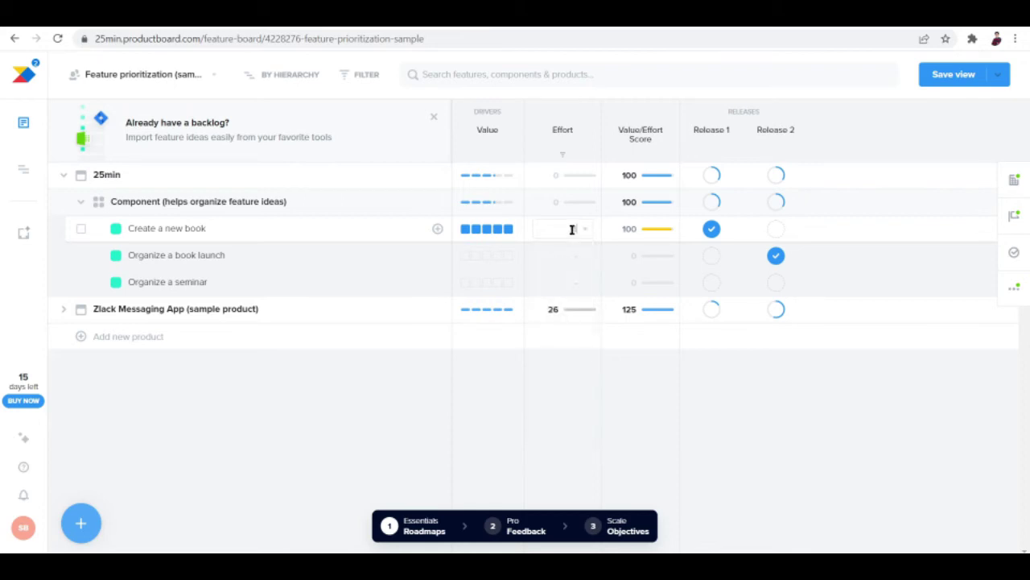
# Read the description of the Effort column, including its use in the matrix grouping.
pyautogui.click(563, 131)
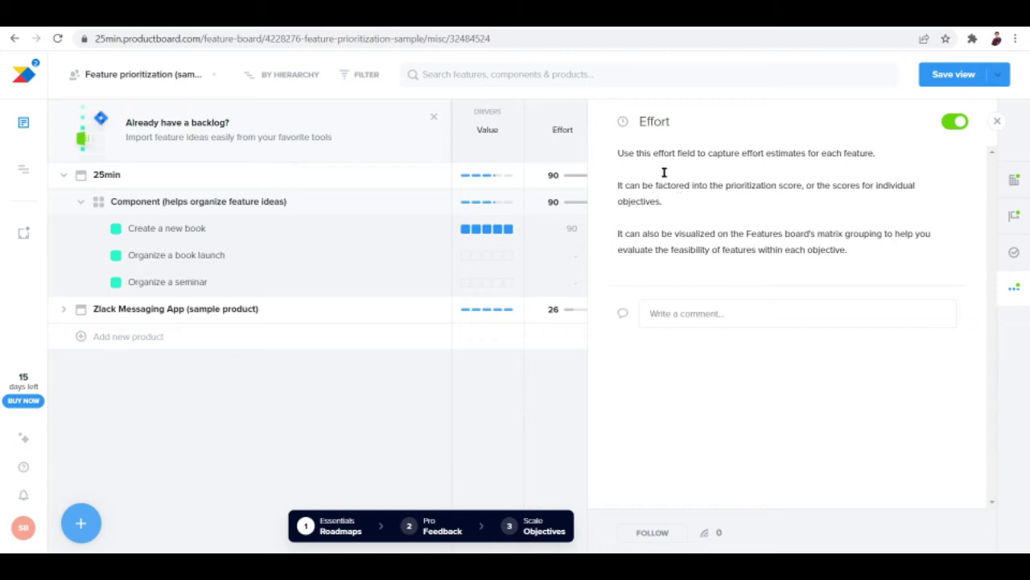
pyautogui.moveTo(617, 236); pyautogui.dragTo(906, 239)
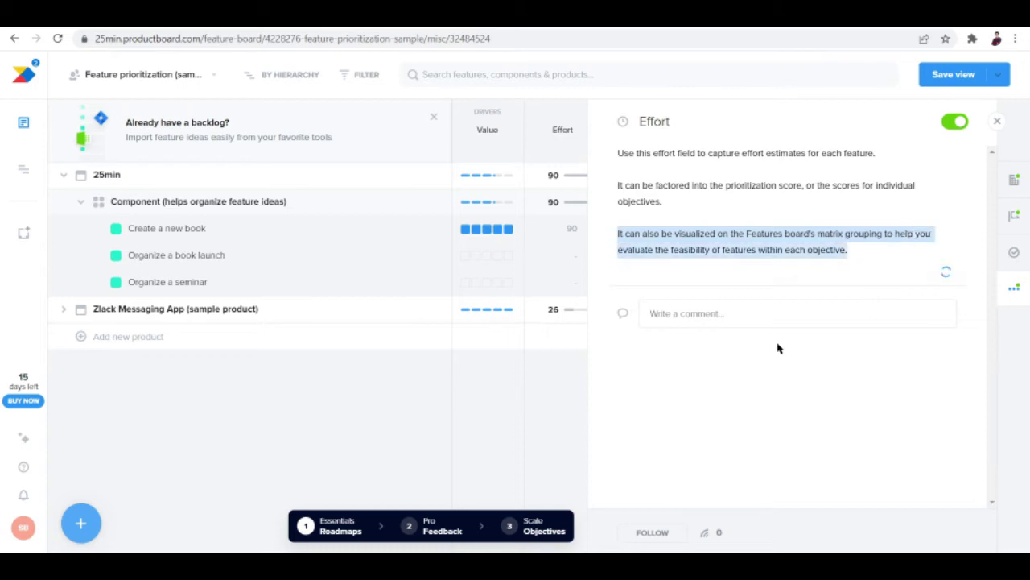
pyautogui.click(995, 122)
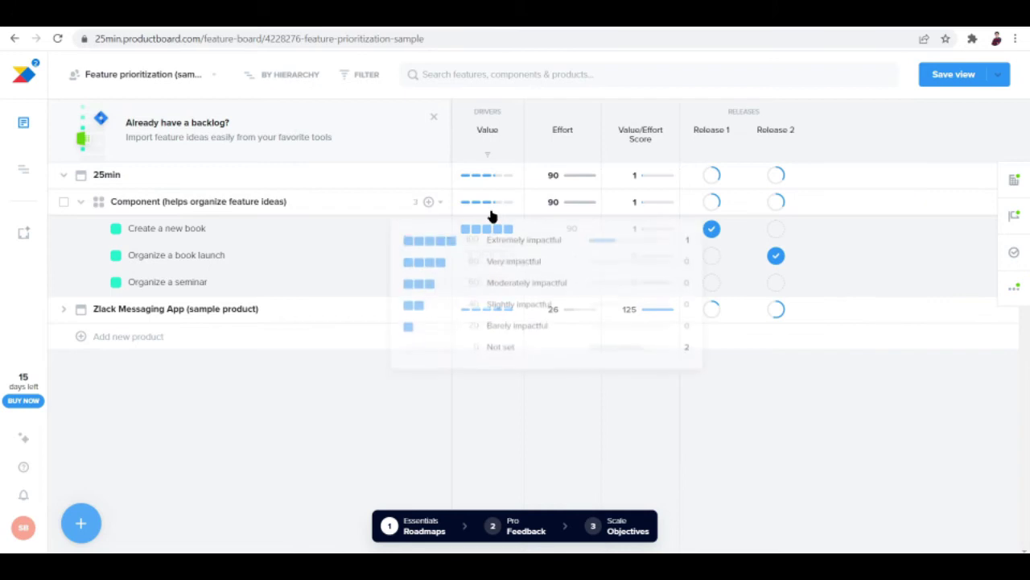
pyautogui.click(593, 234)
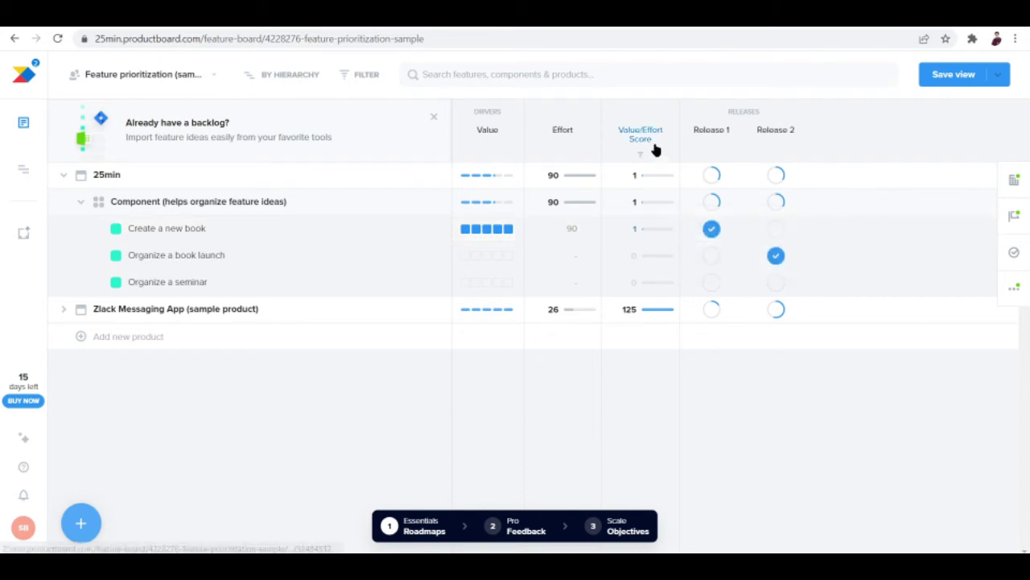
# Review how the Value/Effort Score is calculated, including its driver weights and the effort division option.
pyautogui.moveTo(661, 231)
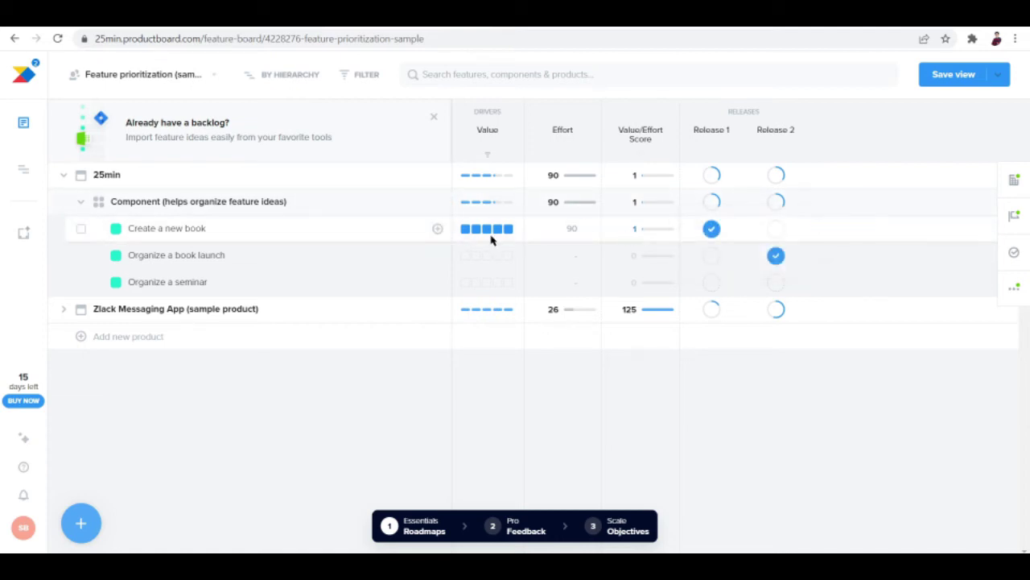
pyautogui.click(640, 133)
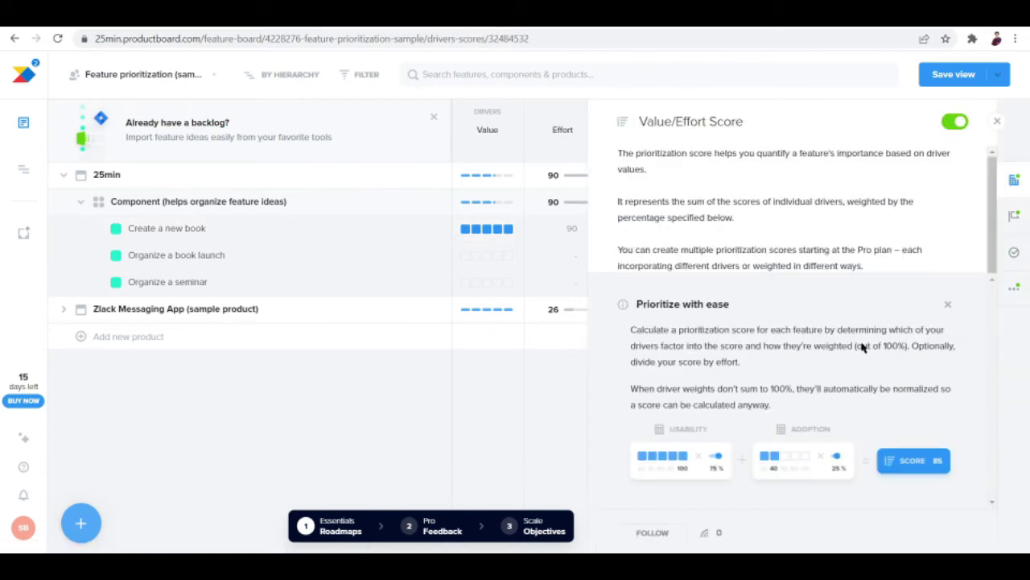
pyautogui.click(947, 305)
pyautogui.scroll(-1, 886, 315)
pyautogui.scroll(1, 883, 314)
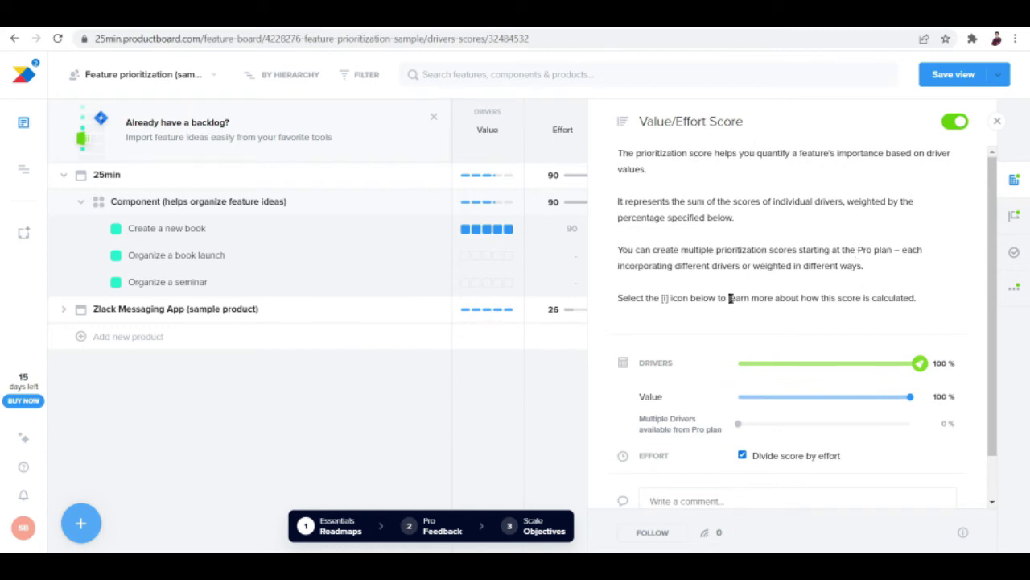
pyautogui.scroll(-2, 856, 276)
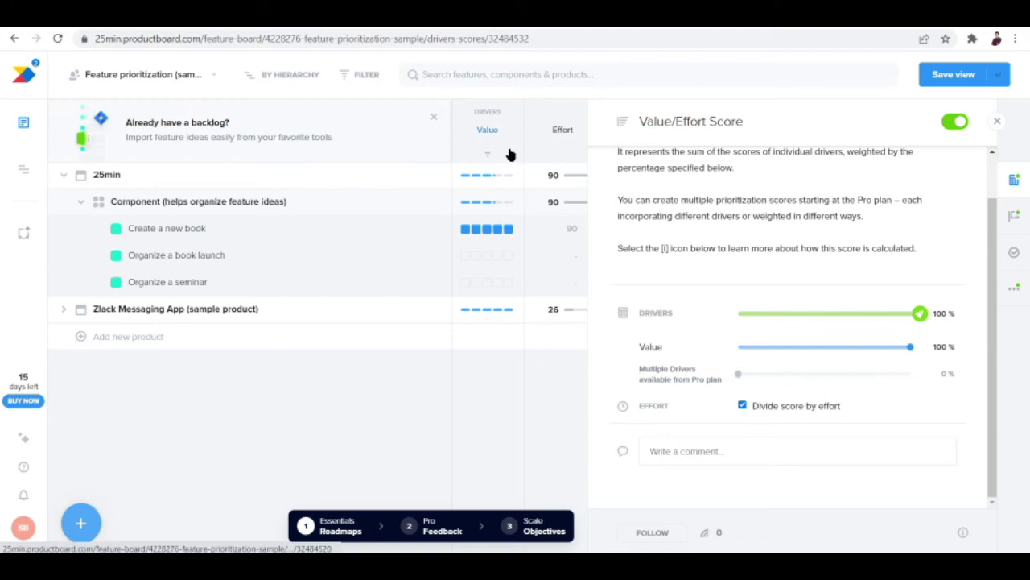
pyautogui.click(997, 121)
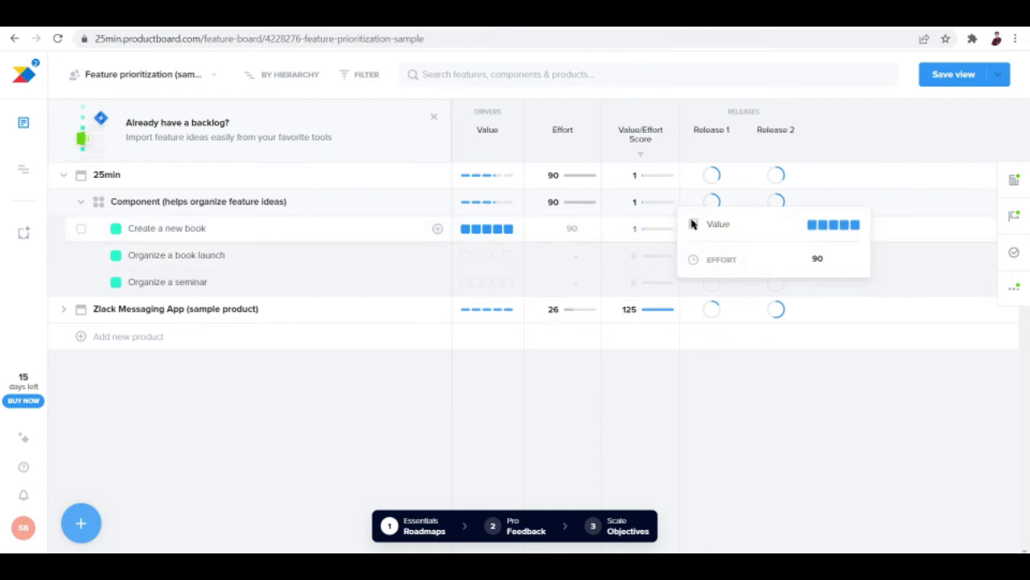
# View the board's Releases overview and the options for adding items to the 25min product.
pyautogui.click(737, 113)
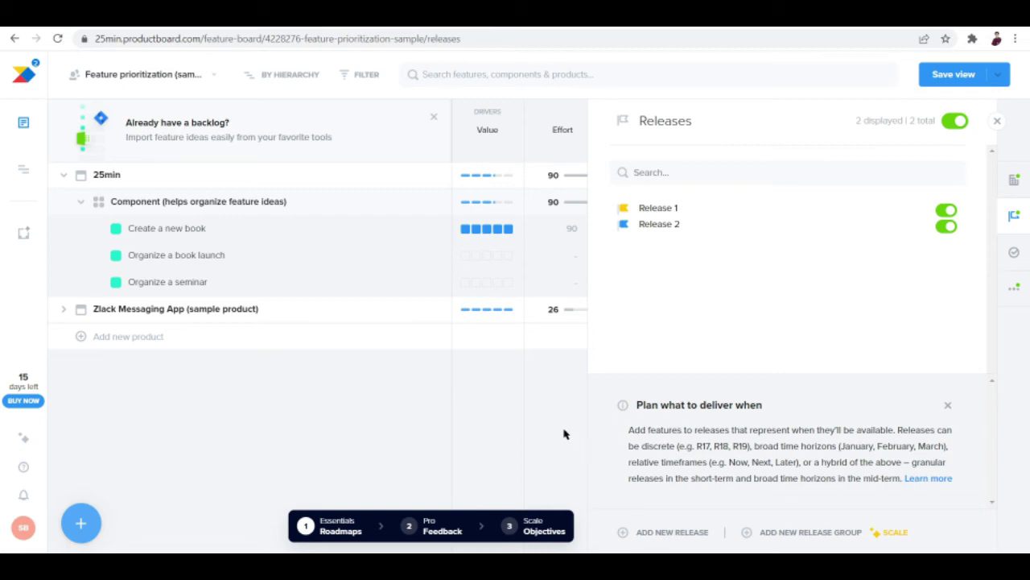
pyautogui.click(997, 121)
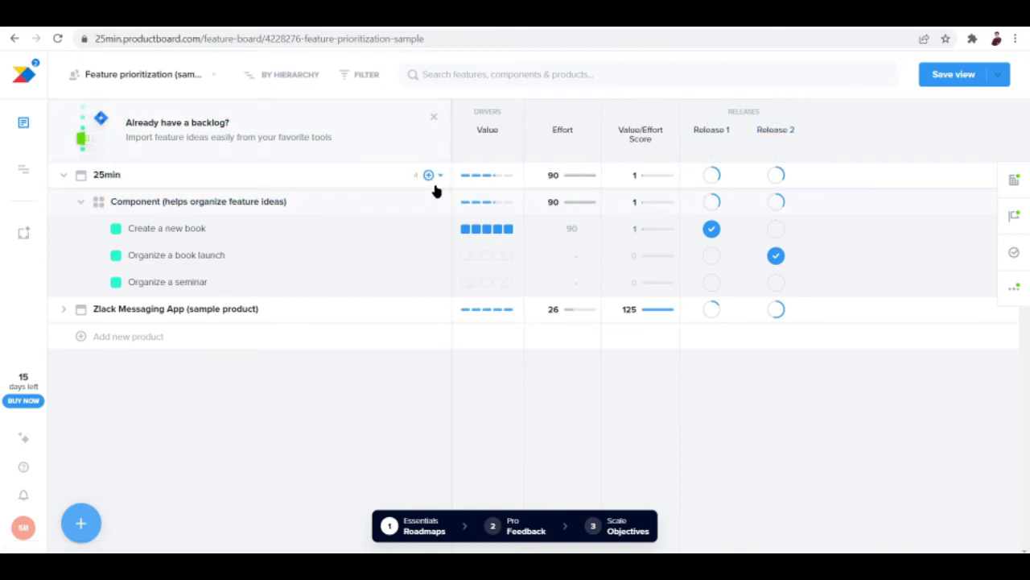
pyautogui.click(441, 176)
pyautogui.click(442, 176)
pyautogui.click(441, 176)
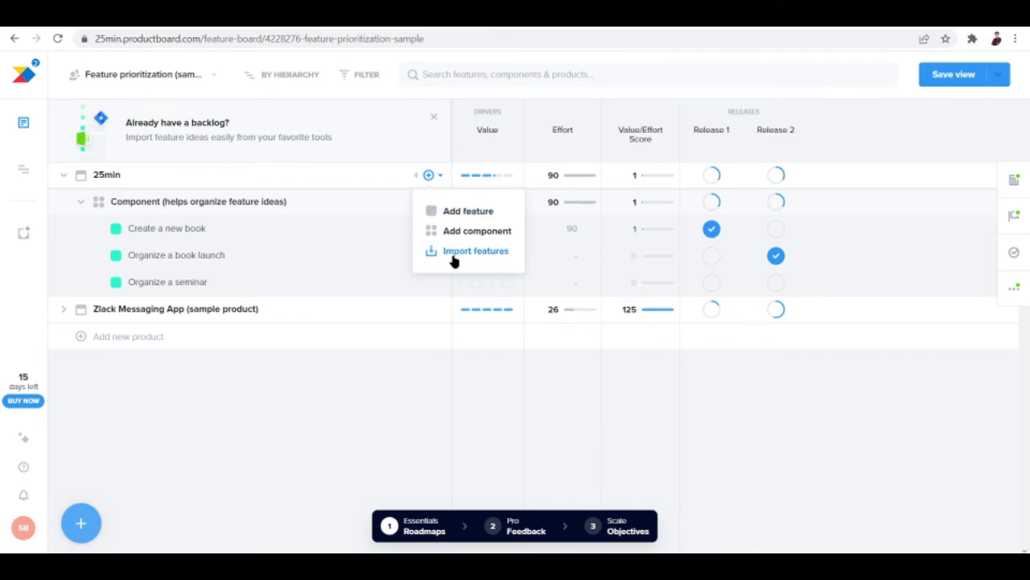
pyautogui.click(344, 405)
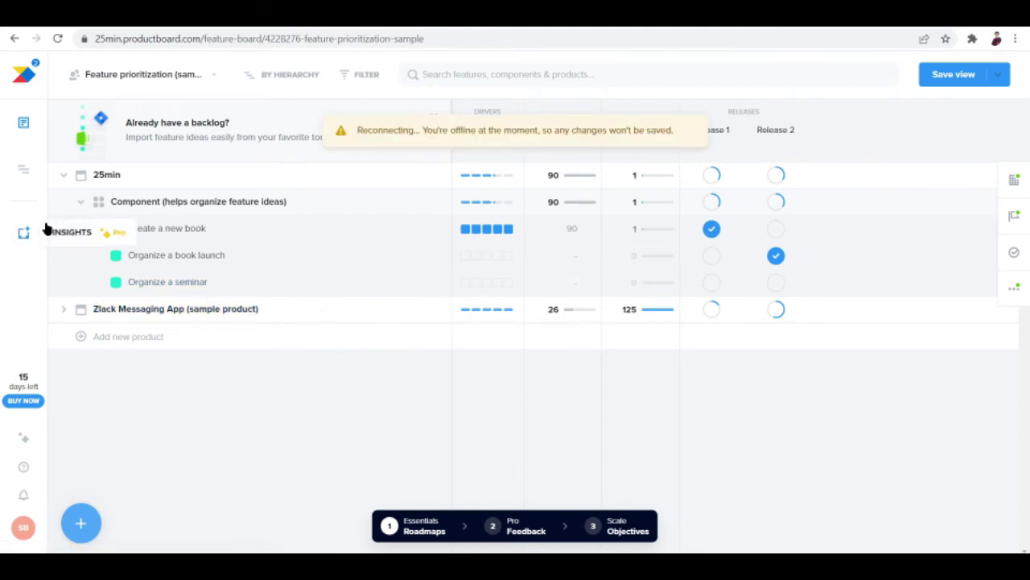
# Create a new roadmap from the "Features timeline roadmap" template.
pyautogui.click(22, 168)
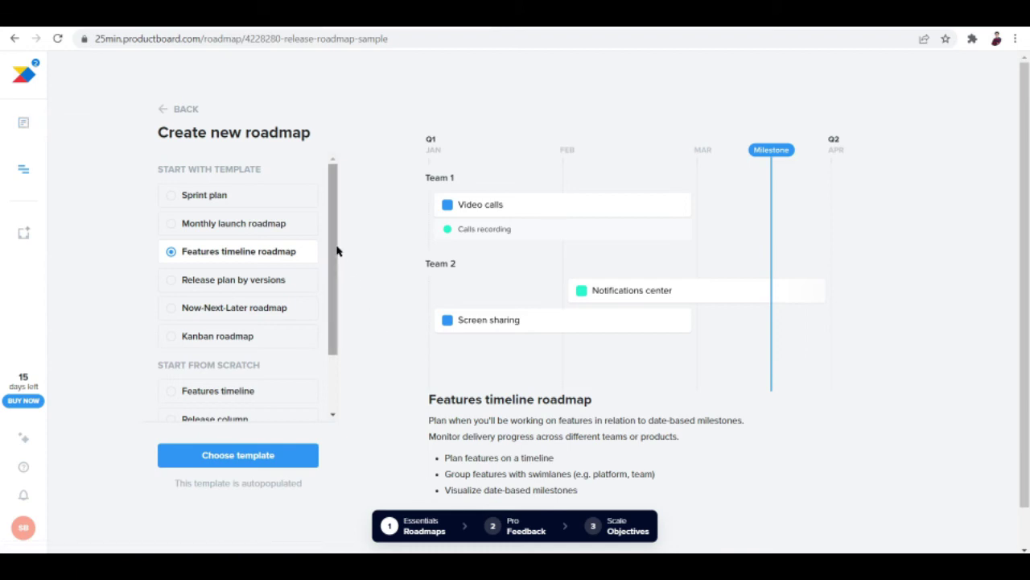
pyautogui.moveTo(336, 249); pyautogui.dragTo(329, 179)
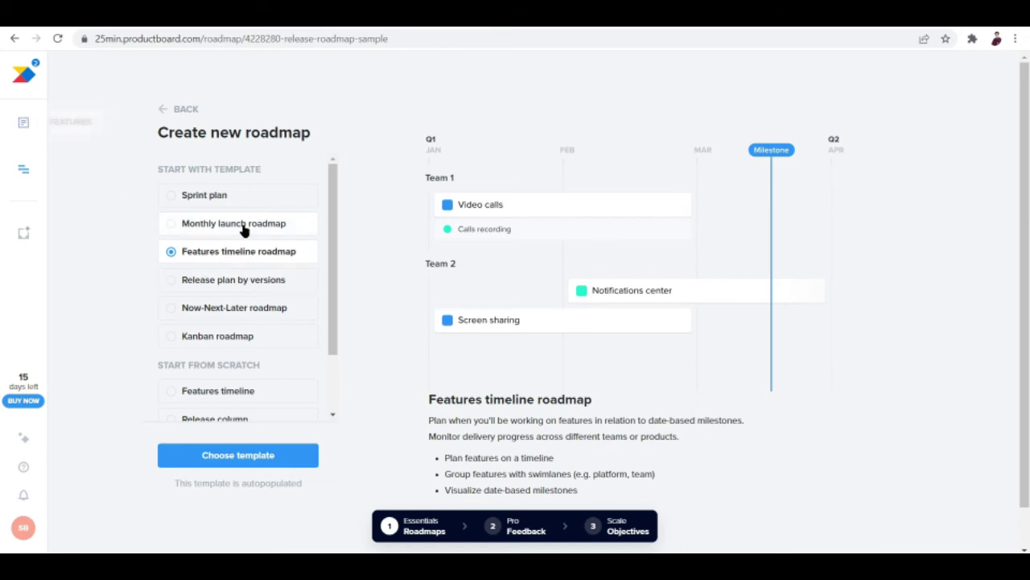
pyautogui.click(277, 454)
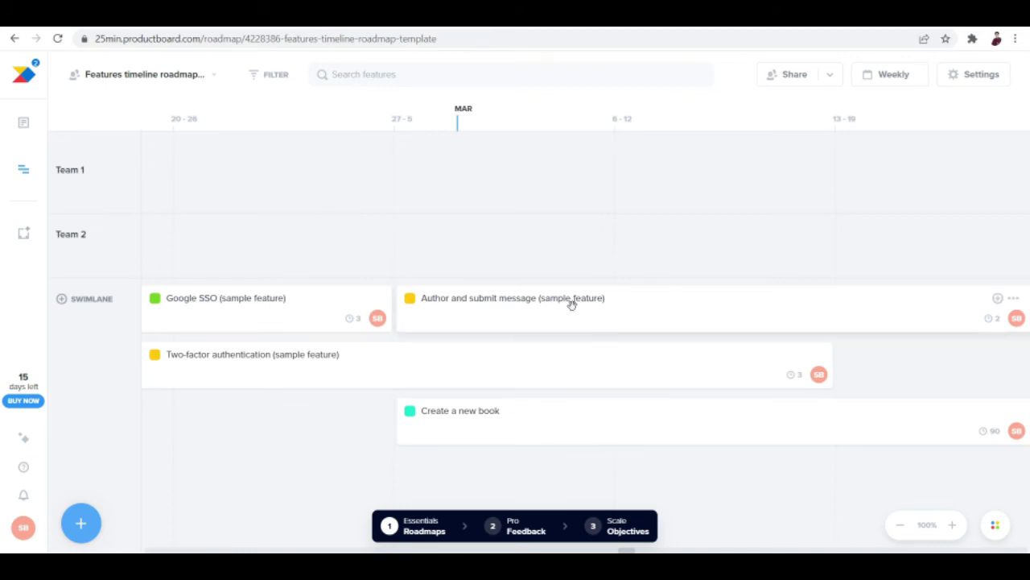
# Look over the features timeline roadmap at 47% zoom, checking features scheduled in earlier and upcoming weeks.
pyautogui.keyDown('ctrl'); pyautogui.scroll(-5, 571, 299); pyautogui.keyUp('ctrl')
pyautogui.scroll(-2, 755, 407)
pyautogui.scroll(2, 754, 407)
pyautogui.hscroll(6, 754, 407)
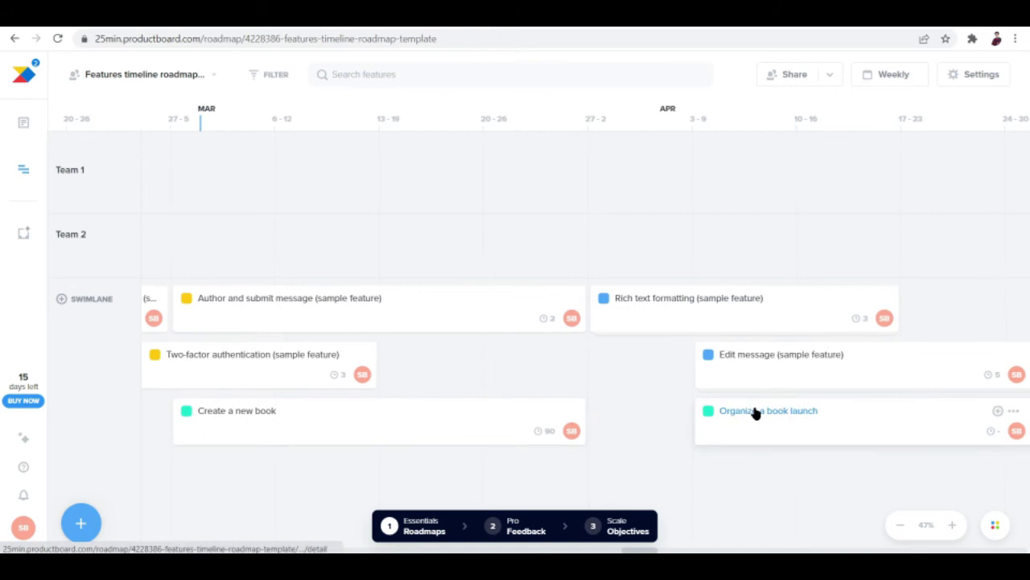
pyautogui.hscroll(-10, 755, 407)
pyautogui.hscroll(-4, 755, 408)
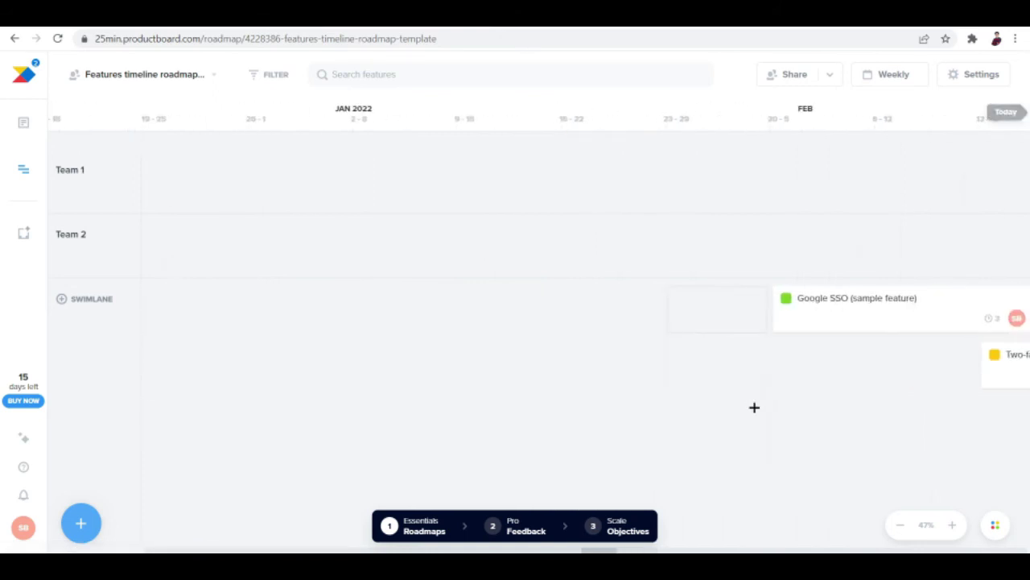
# Schedule the existing "Organize a seminar" feature from the 25min product in the January 23–29 week, below the Team 2 swimlane.
pyautogui.hscroll(3, 754, 407)
pyautogui.hscroll(4, 754, 408)
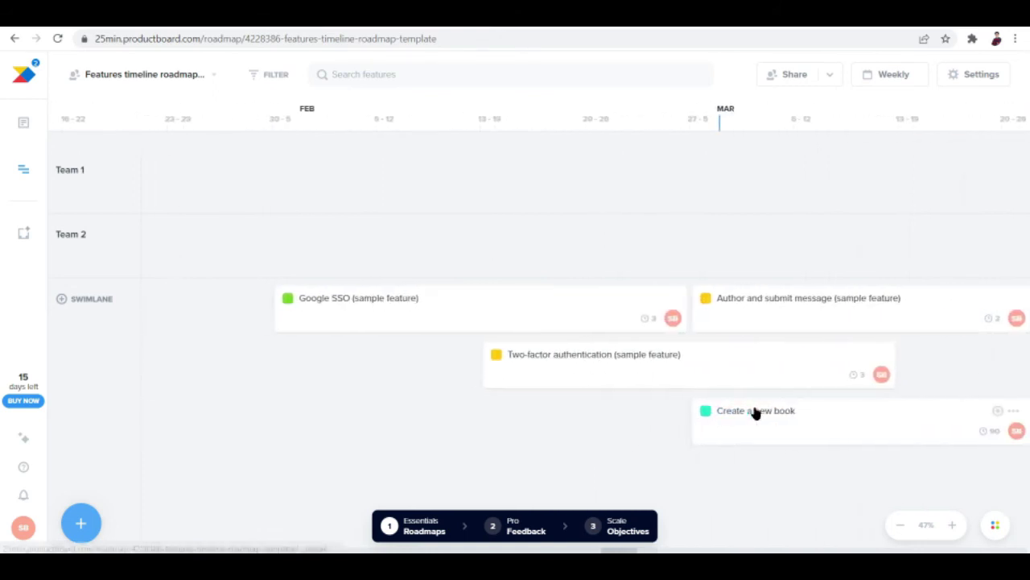
pyautogui.hscroll(-1, 232, 317)
pyautogui.click(233, 317)
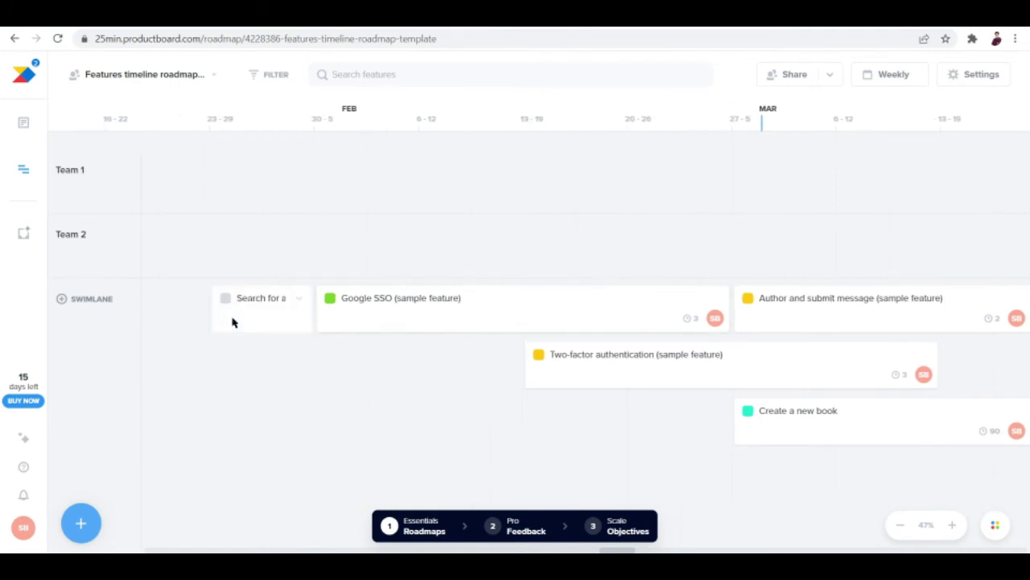
pyautogui.click(299, 299)
pyautogui.click(259, 356)
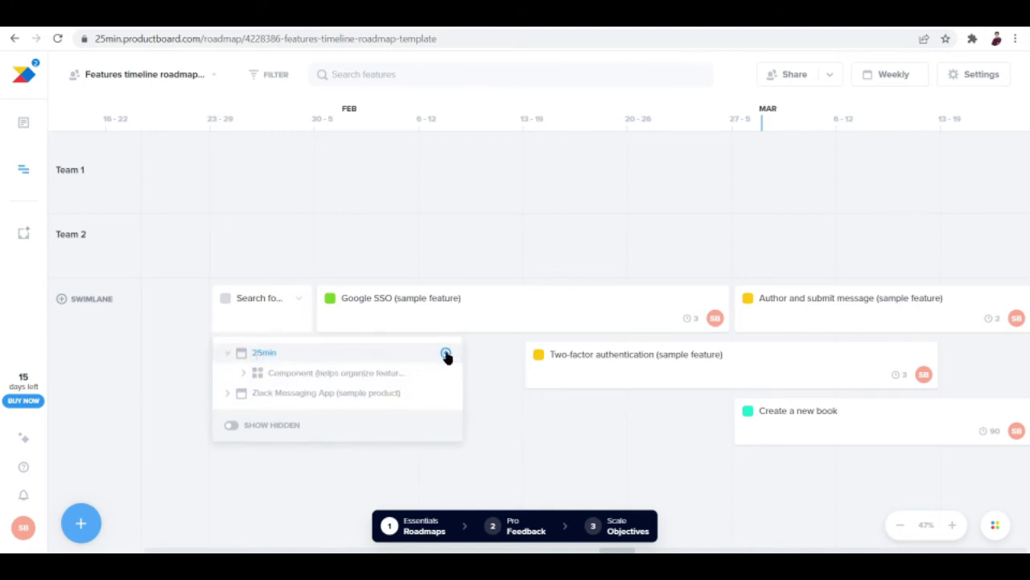
pyautogui.click(246, 374)
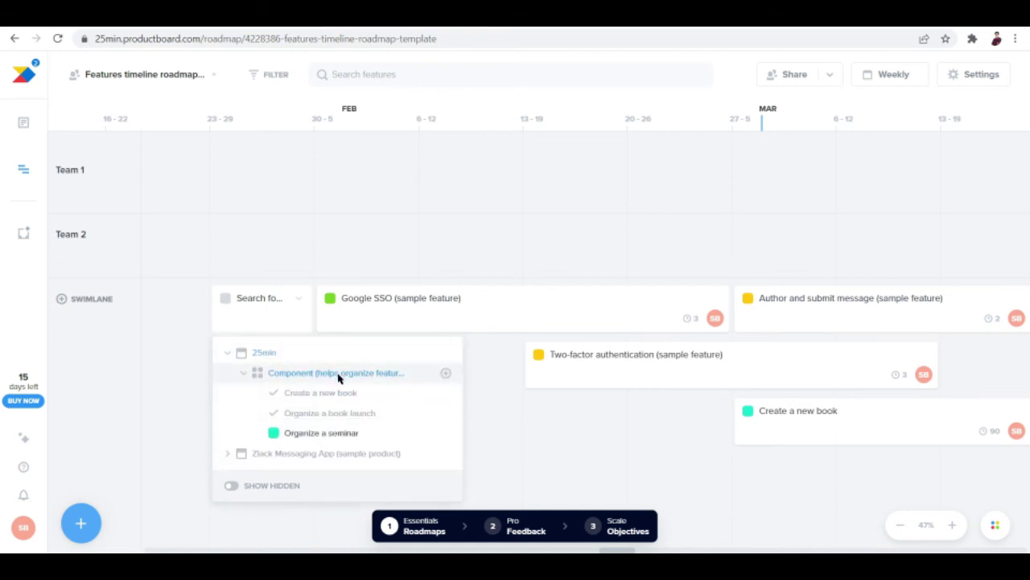
pyautogui.click(322, 435)
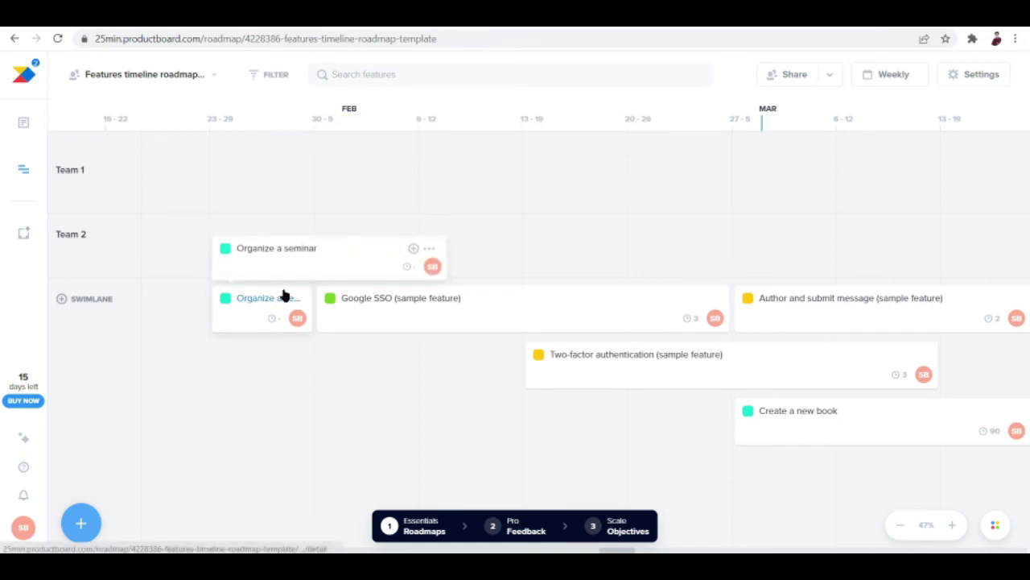
# Look over the features scheduled on the roadmap timeline from January through June.
pyautogui.hscroll(5, 665, 318)
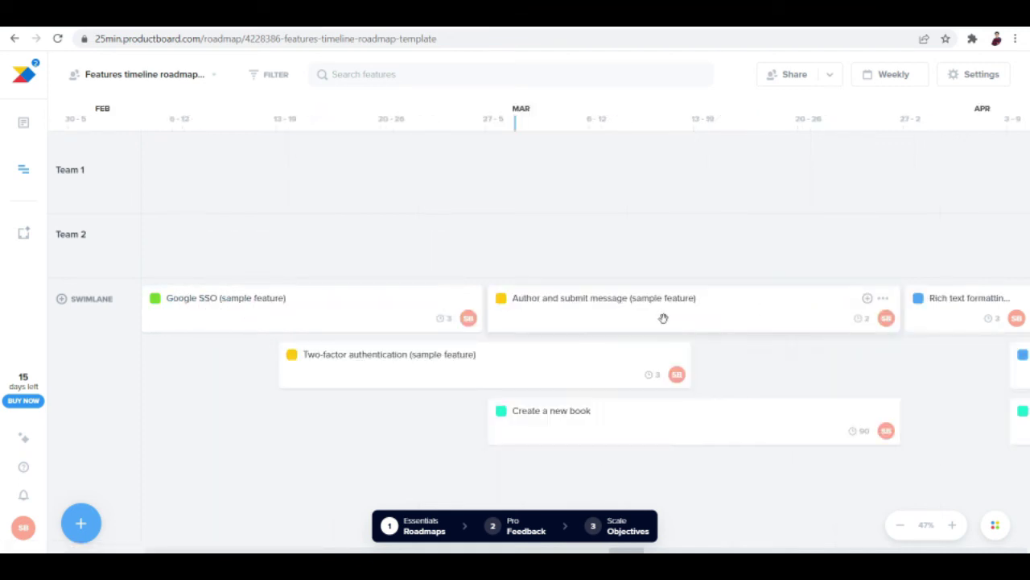
pyautogui.hscroll(-10, 663, 319)
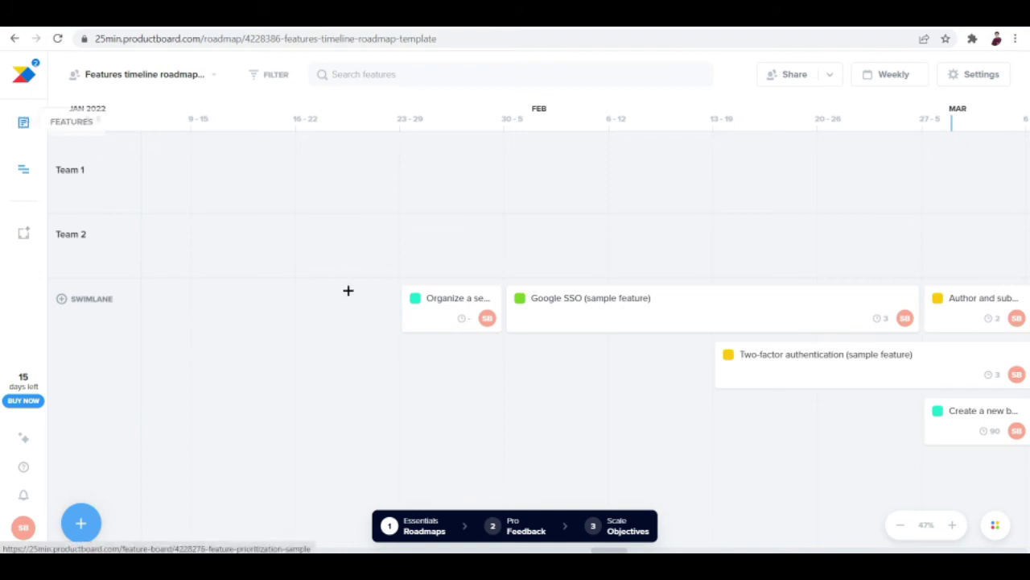
pyautogui.hscroll(5, 571, 242)
pyautogui.hscroll(3, 572, 242)
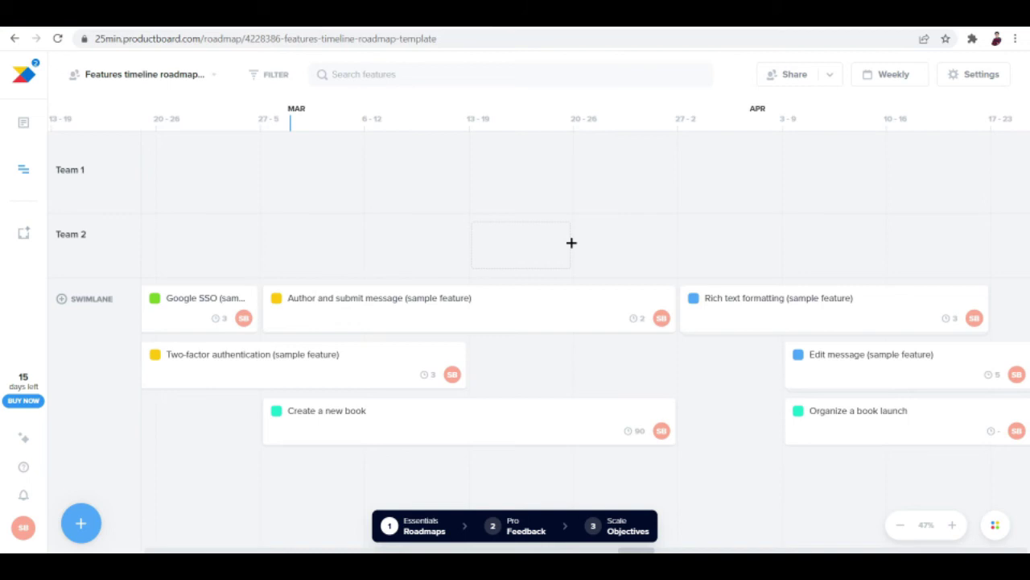
pyautogui.hscroll(1, 572, 243)
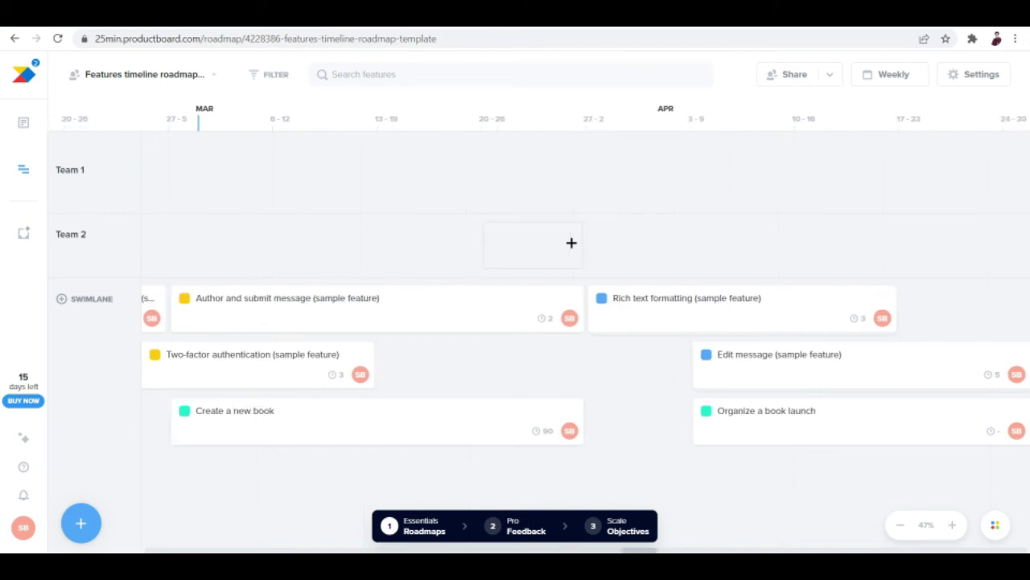
pyautogui.hscroll(1, 572, 242)
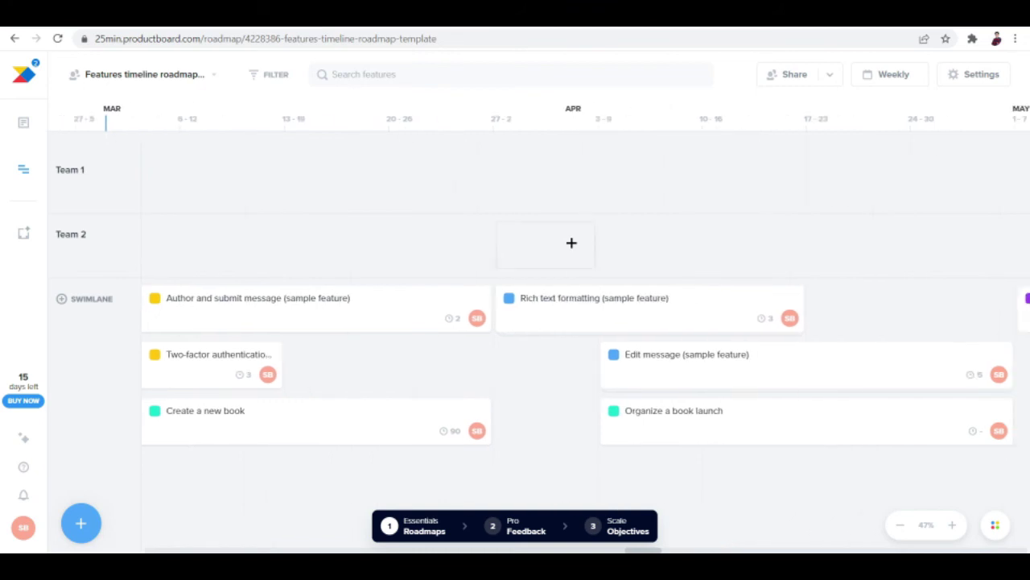
pyautogui.hscroll(6, 571, 243)
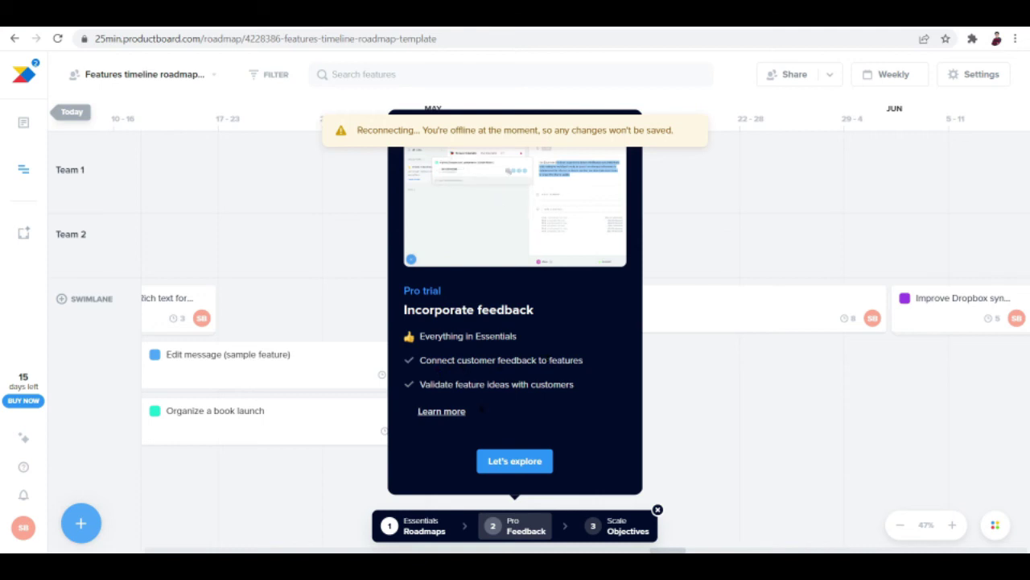
# Start exploring the Pro trial for incorporating feedback, and go to the home page's quick start guide.
pyautogui.click(501, 460)
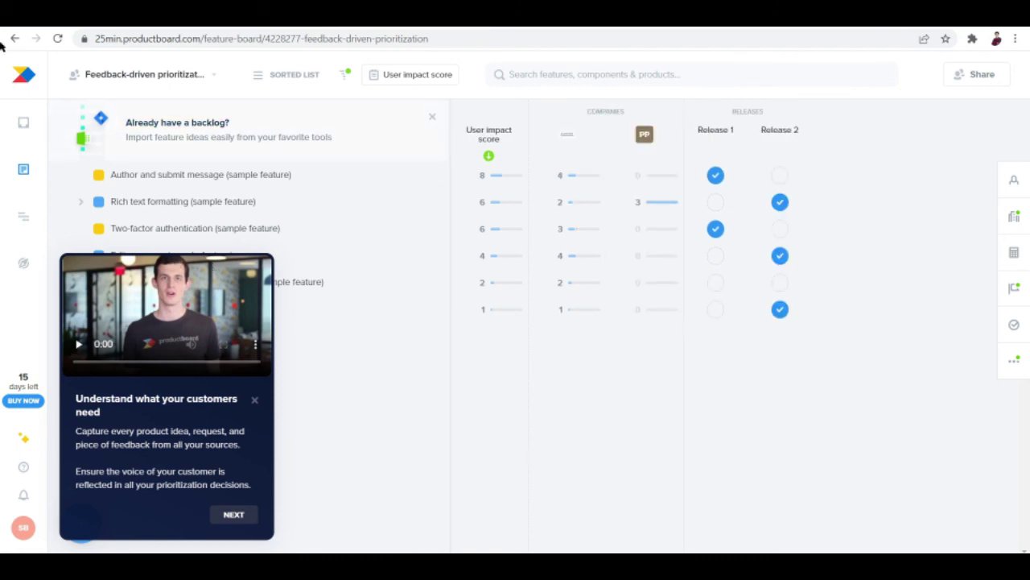
pyautogui.click(24, 74)
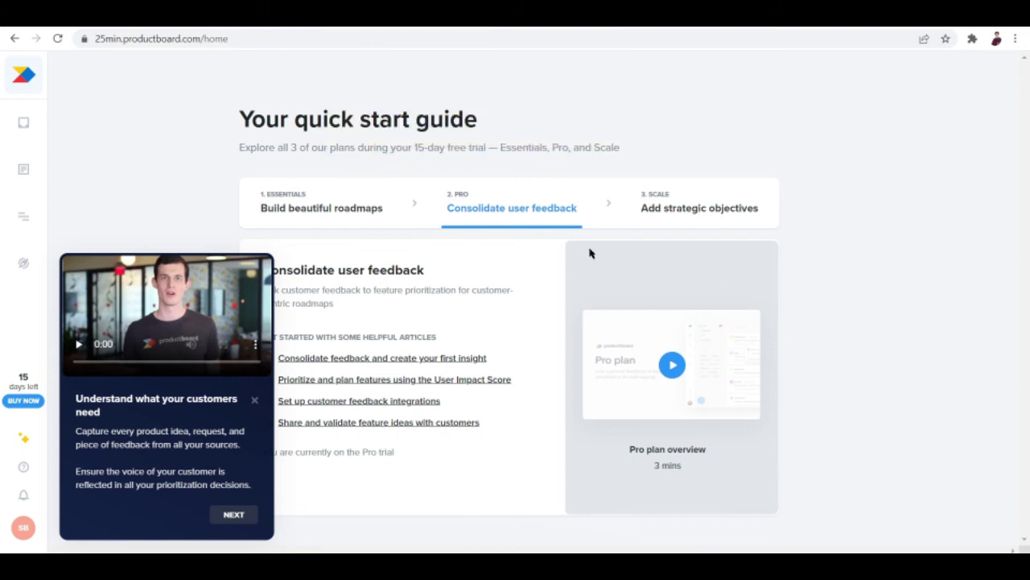
pyautogui.click(254, 400)
# View the Scale trial's "Add strategic objectives" overview from the quick start guide, and dismiss the customer needs introduction.
pyautogui.click(671, 212)
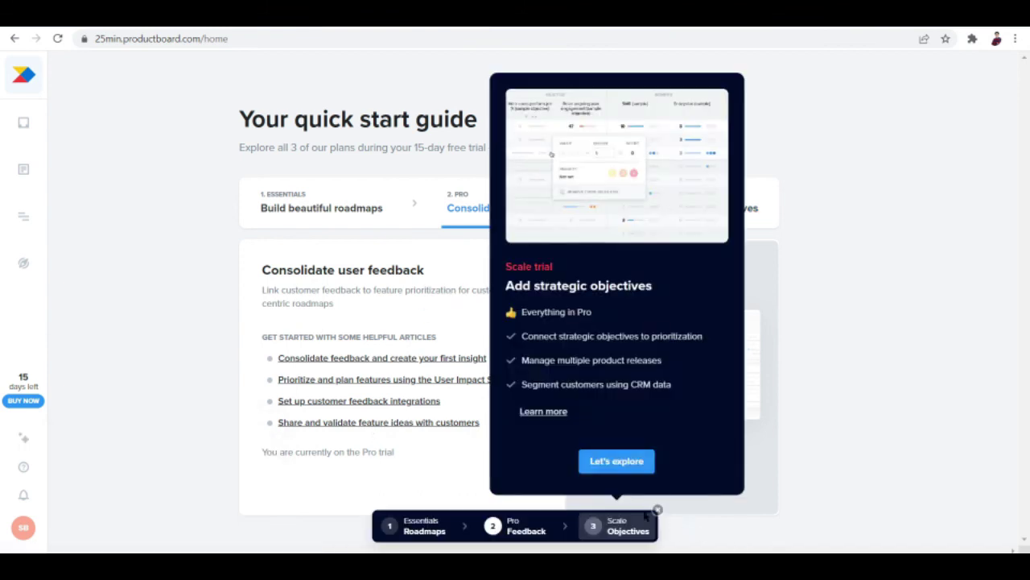
pyautogui.click(375, 416)
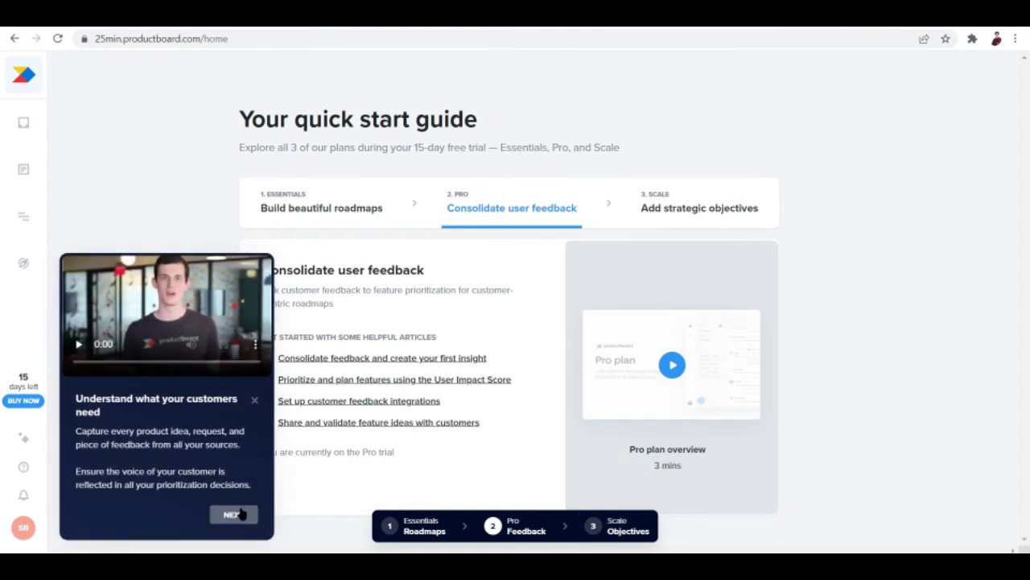
pyautogui.click(240, 514)
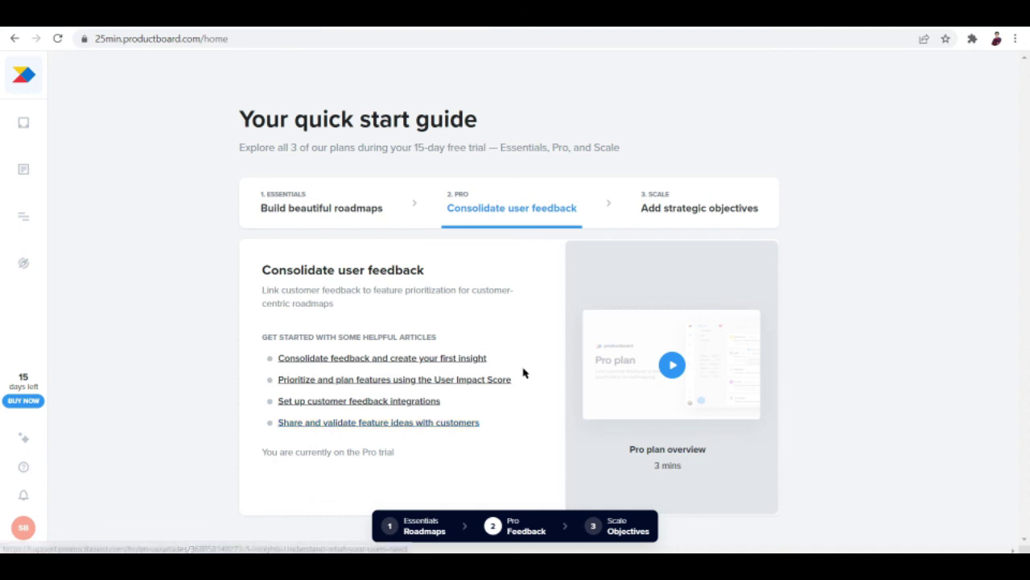
pyautogui.click(681, 212)
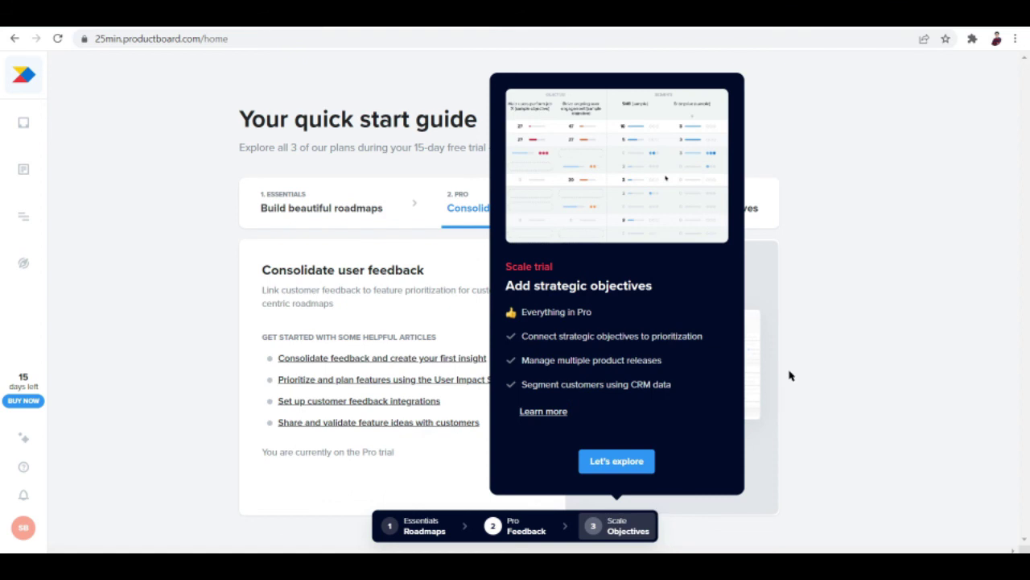
pyautogui.click(899, 363)
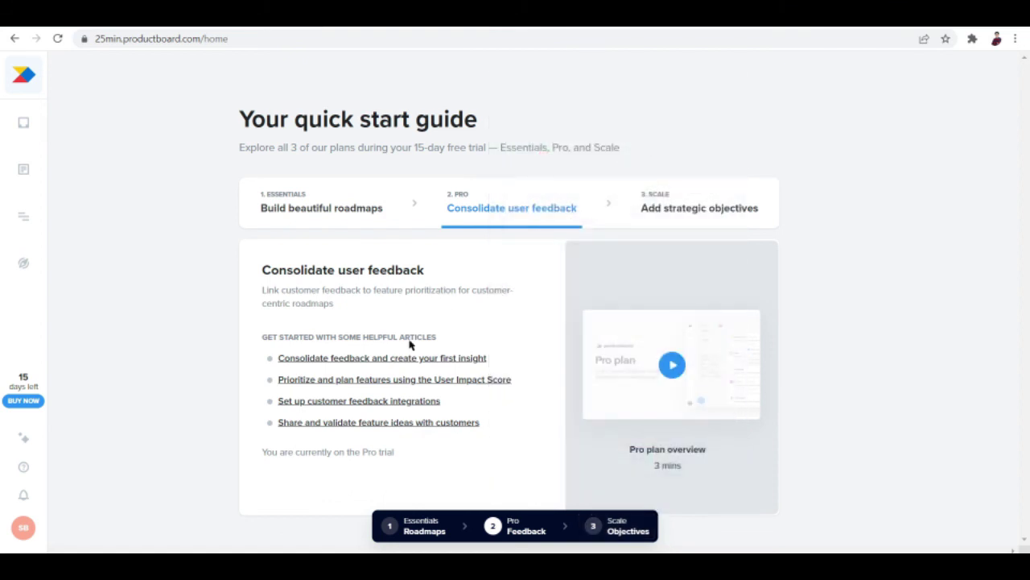